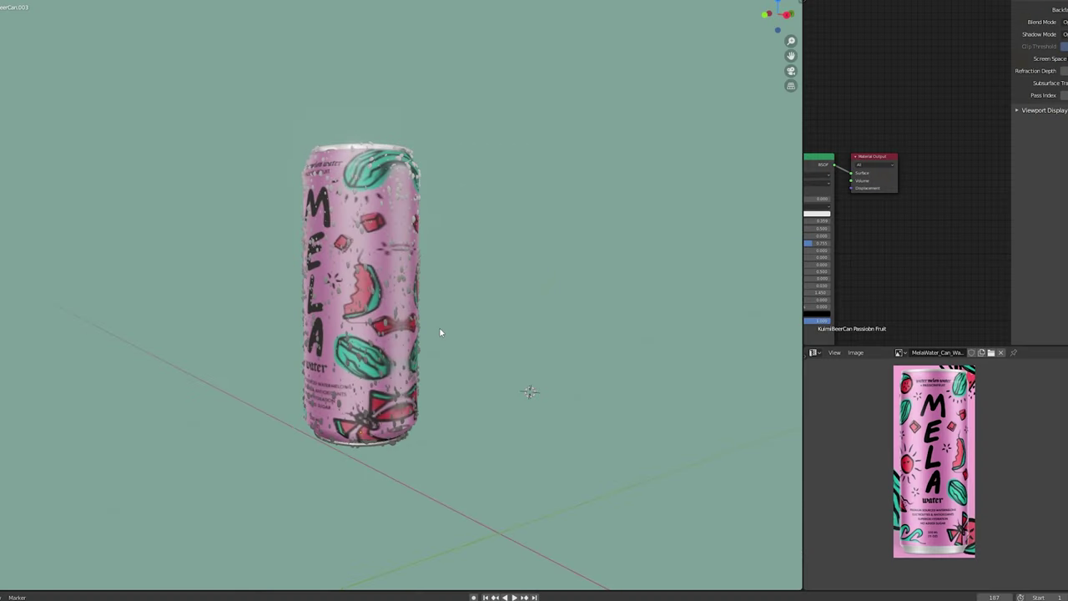
View the Mela can through the scene camera and pan across the Condensation.jpg texture nodes.
key(KP_0)
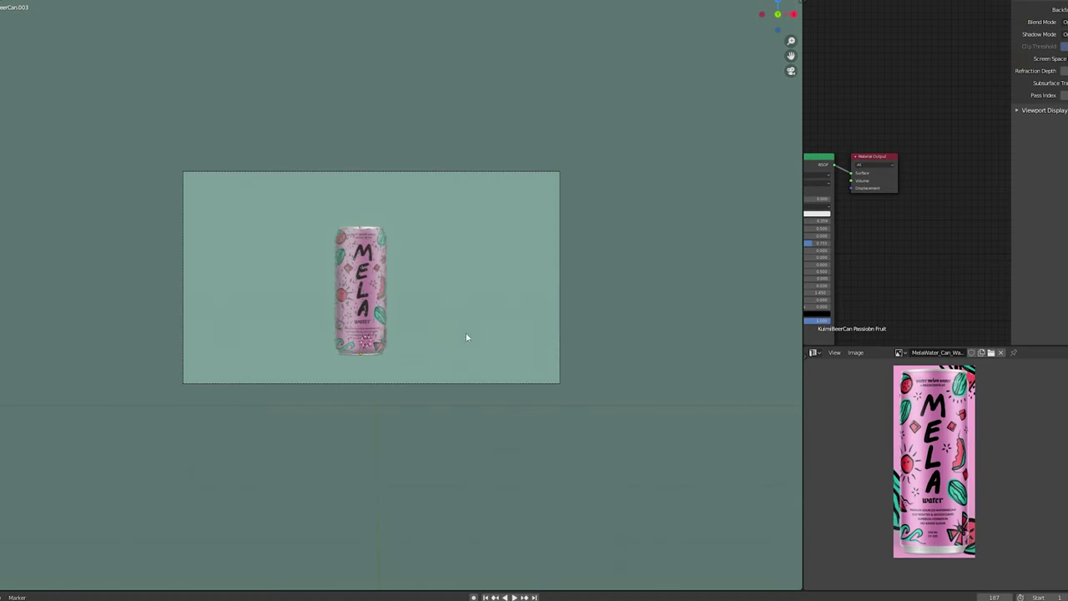
scroll(472, 343, up, 10)
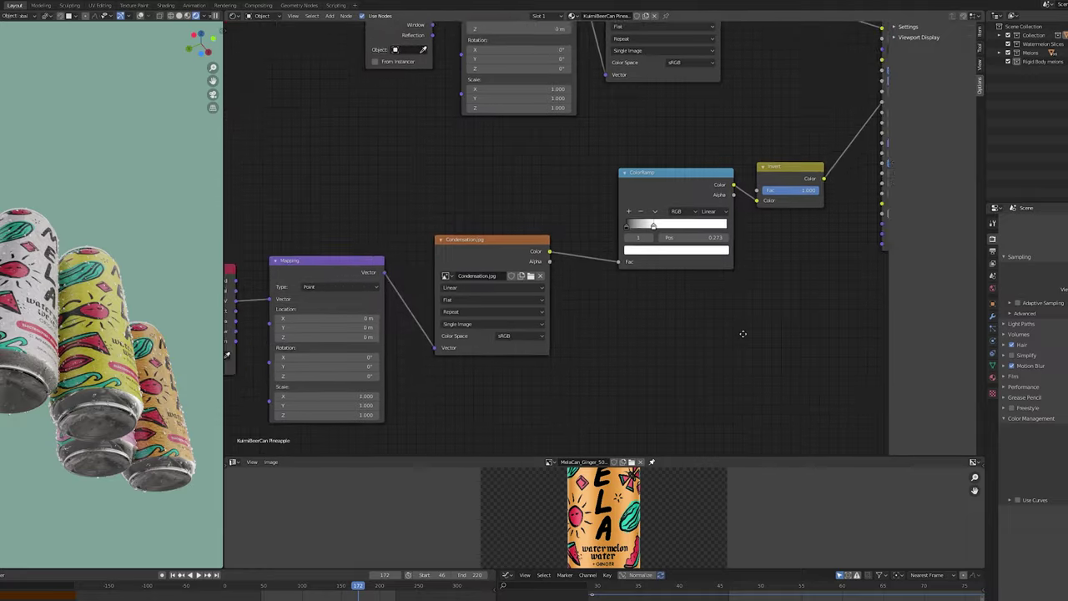
middle_drag(612, 295, 724, 268)
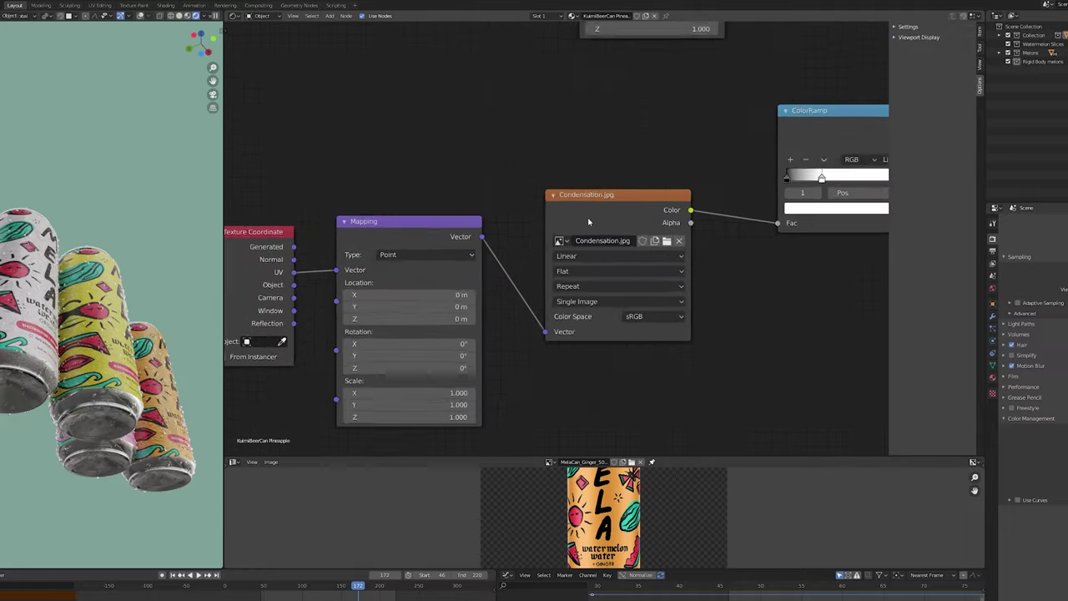
middle_drag(645, 208, 615, 205)
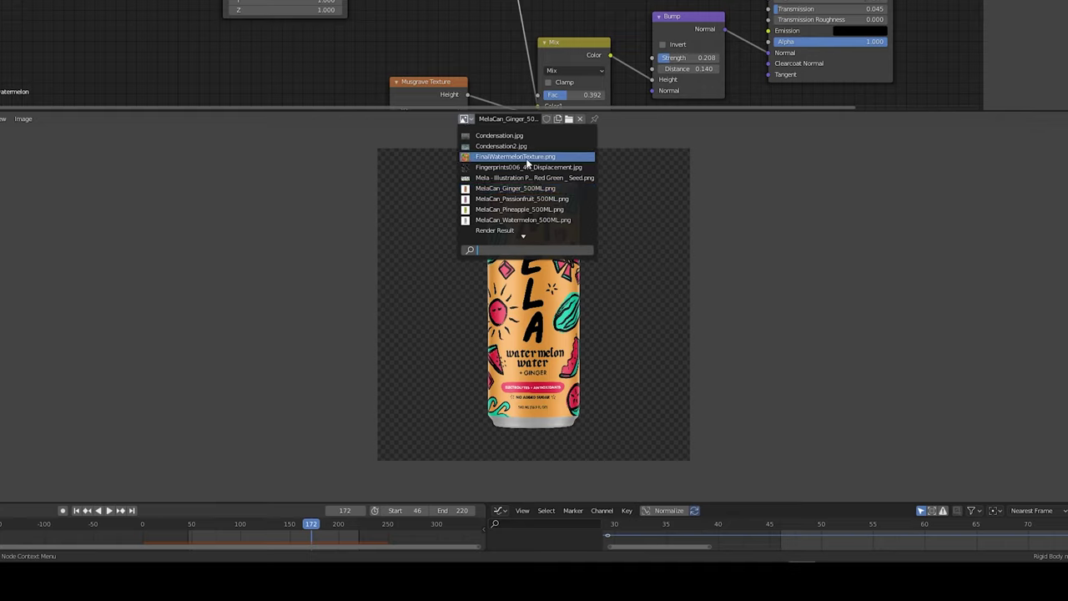
Show FinalWatermelonTexture.png full-screen and raise the slice material's Transmission from 0.000 to 0.314.
click(527, 156)
key(ctrl+space)
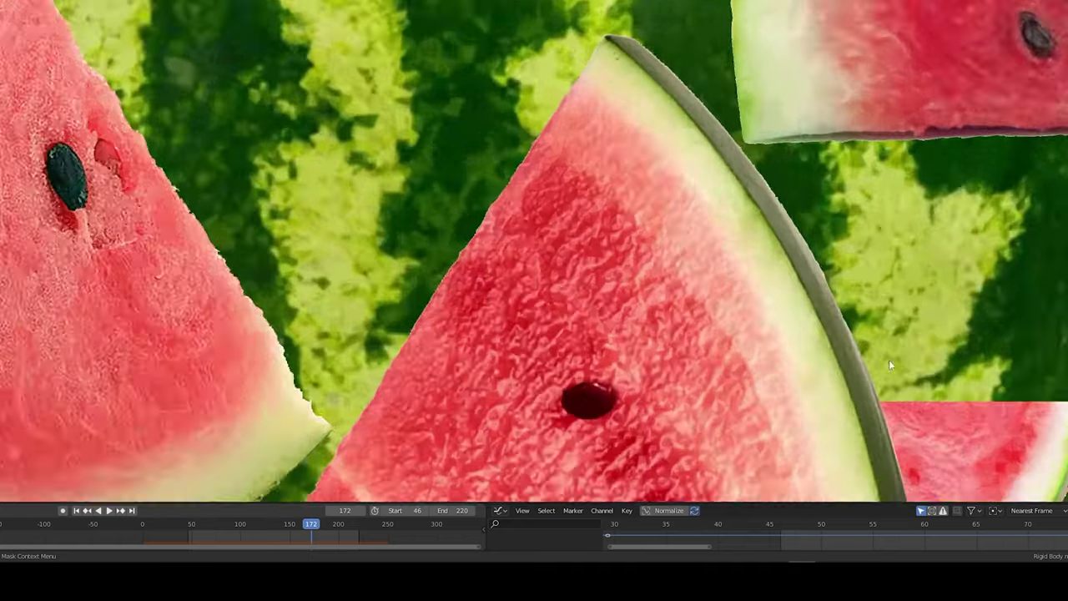
key(Home)
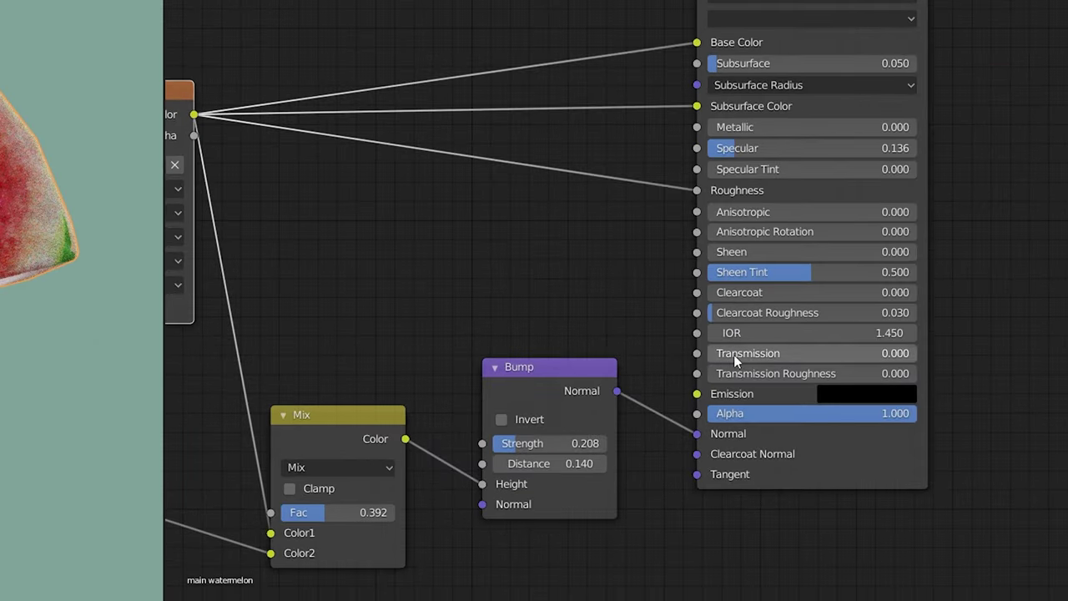
drag(734, 355, 780, 354)
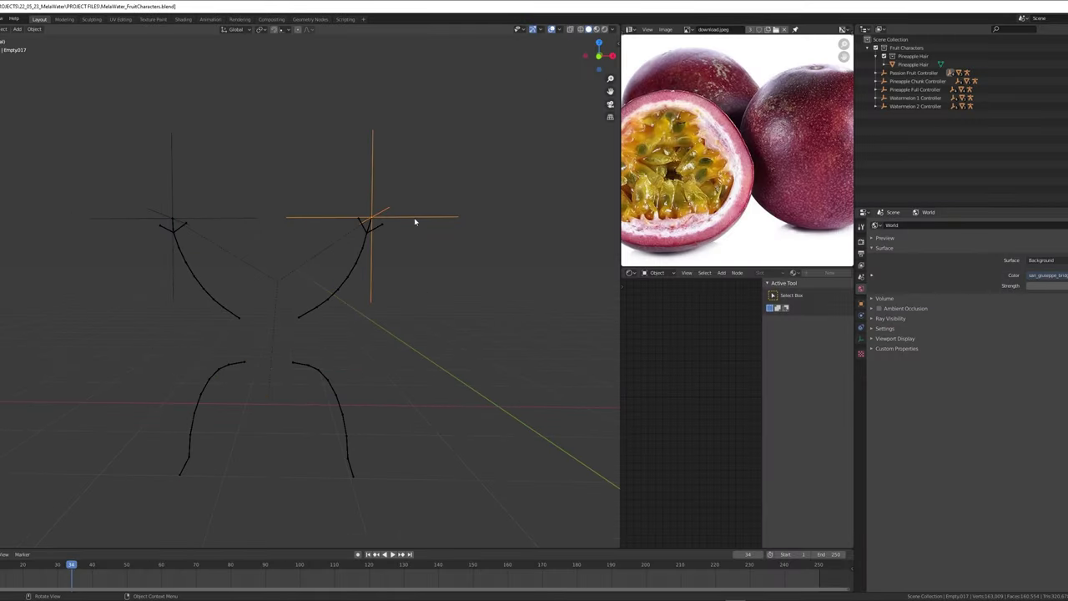
Move the two fruit-character empties and limb curves down-left, then orbit over the rigid-body pieces.
drag(503, 311, 460, 353)
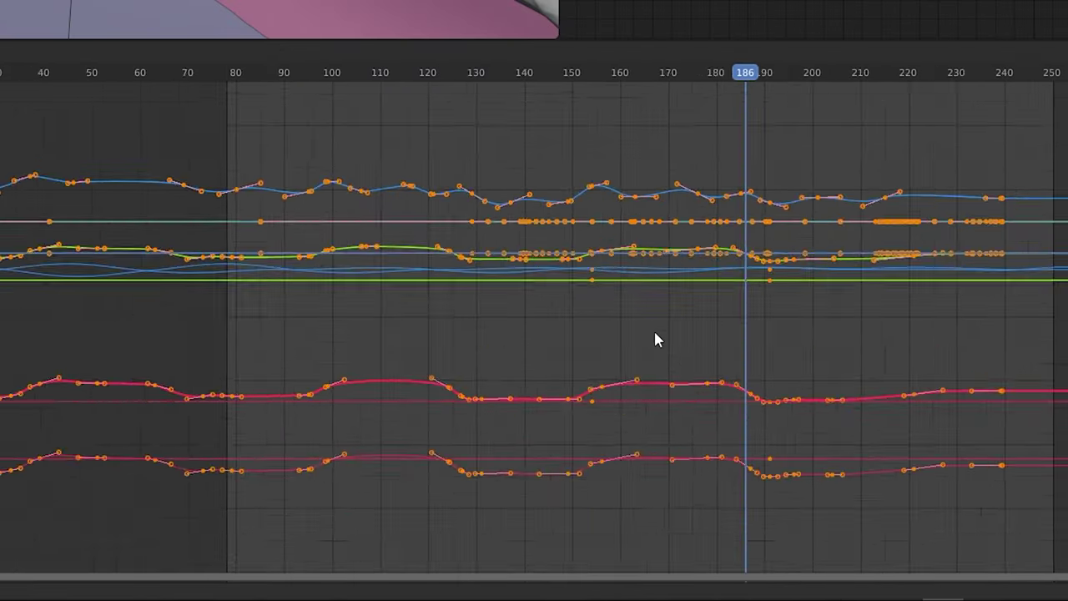
scroll(680, 367, down, 3)
scroll(568, 445, up, 2)
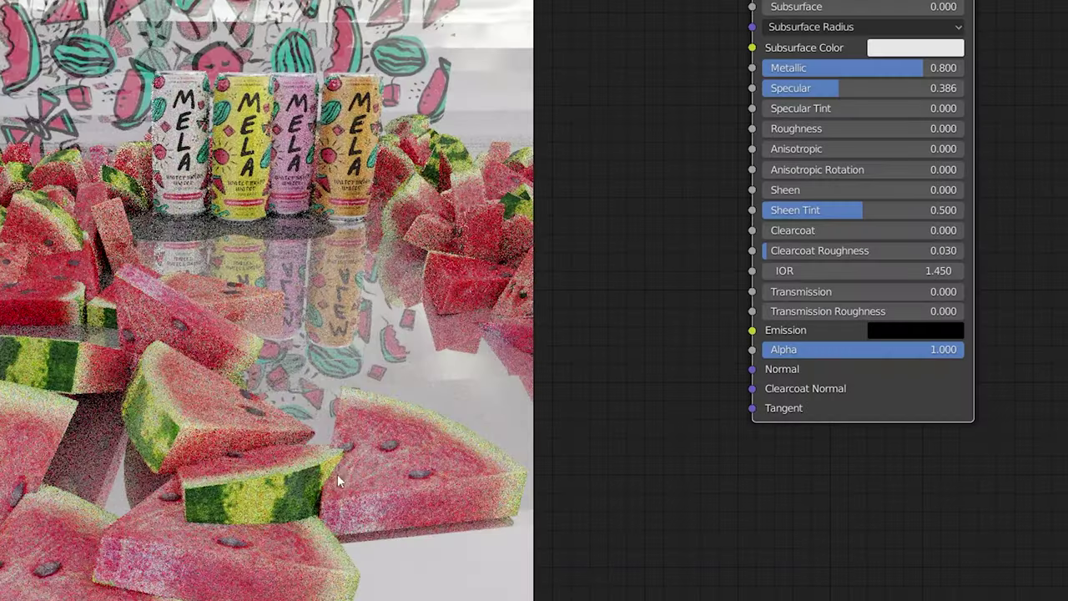
middle_drag(340, 443, 395, 469)
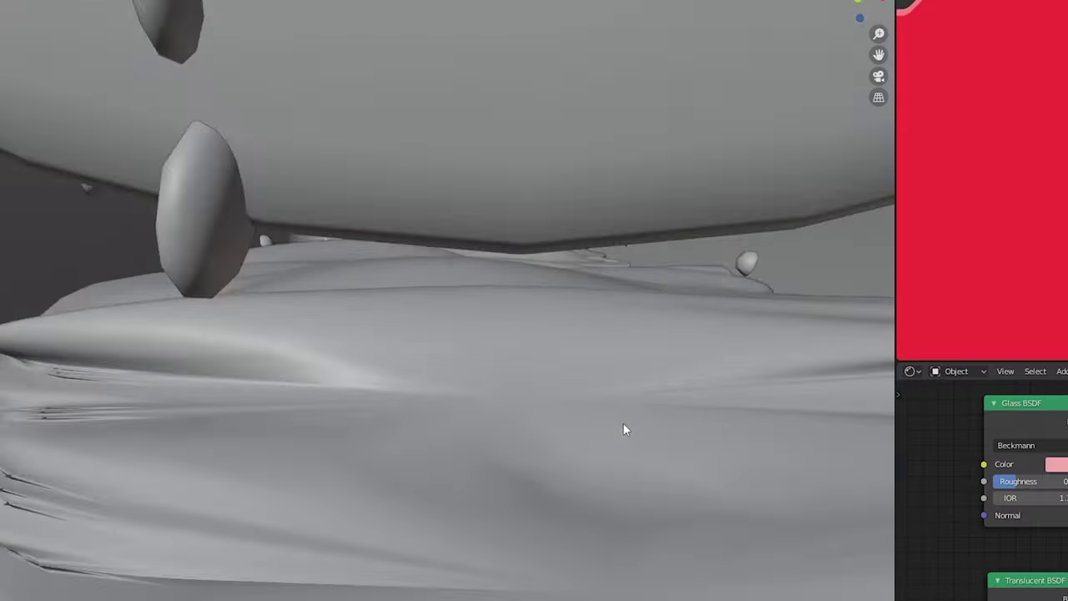
mouse_move(625, 429)
middle_down()
mouse_move(643, 358)
mouse_move(625, 426)
middle_up()
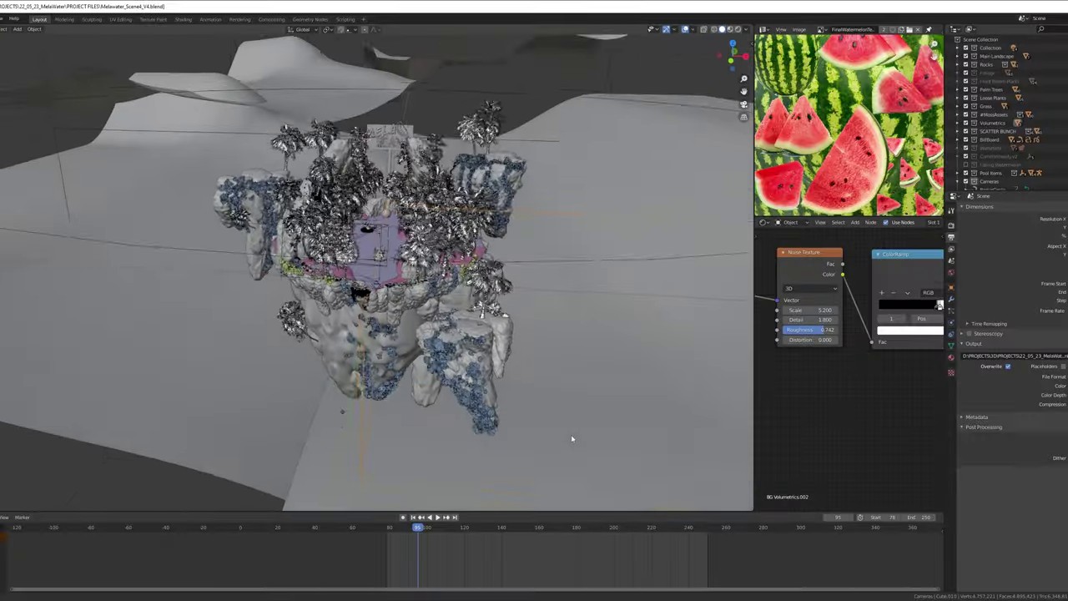
Frame the island's rocky base and the whole MELA ISLAND neon sign with its Emission material.
scroll(526, 413, up, 10)
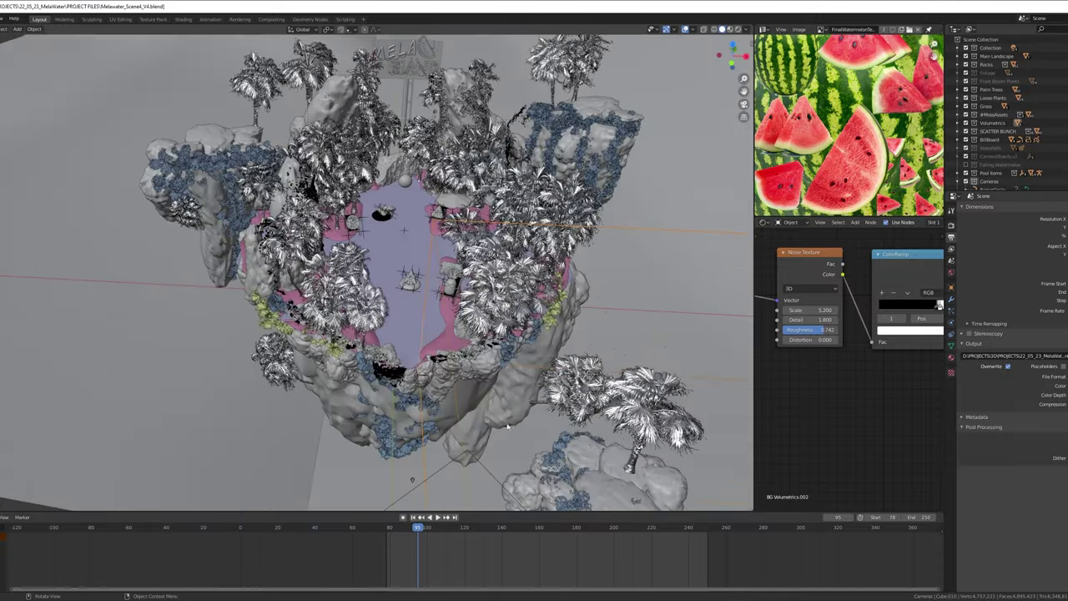
scroll(587, 376, up, 5)
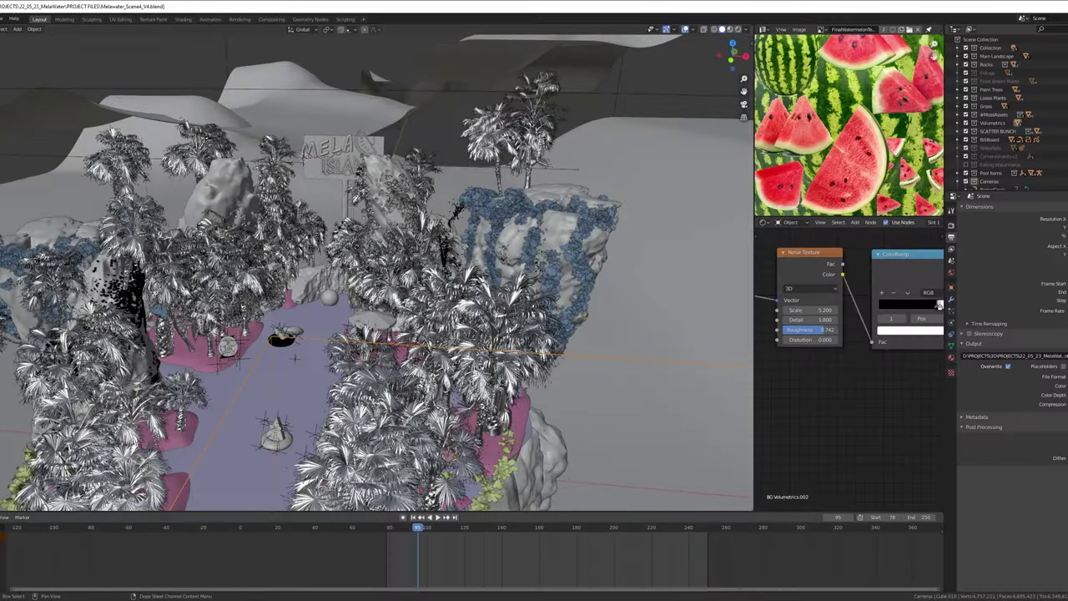
scroll(429, 378, up, 8)
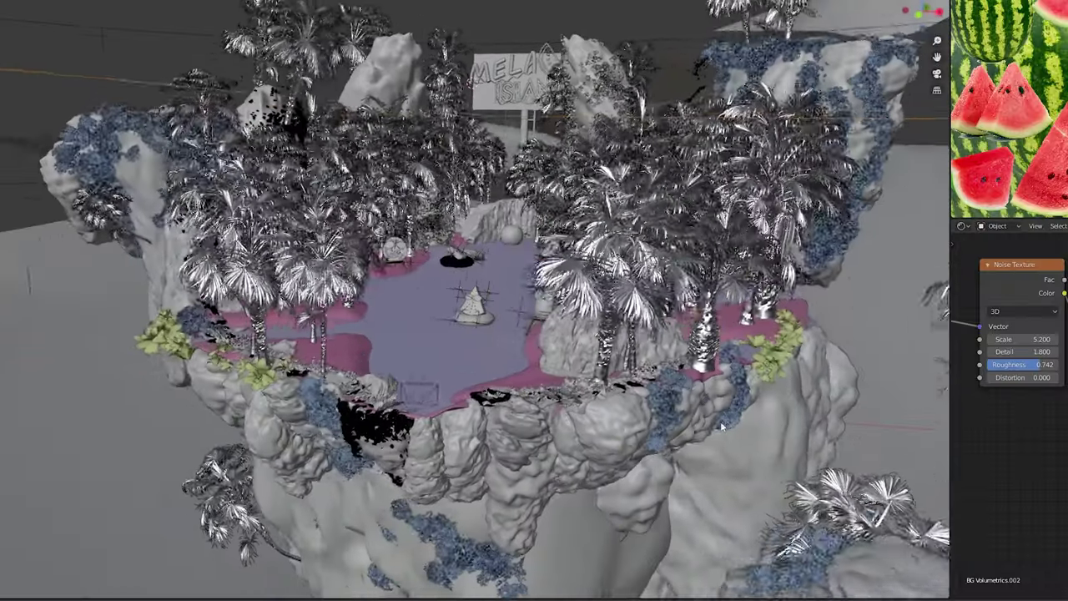
middle_drag(723, 426, 891, 432)
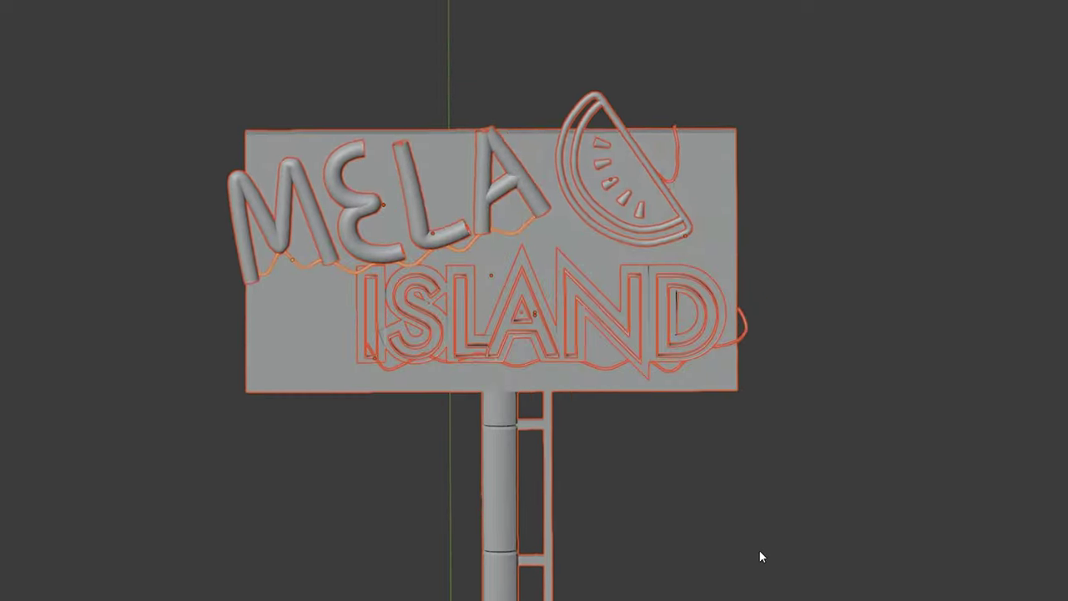
middle_drag(762, 558, 758, 464)
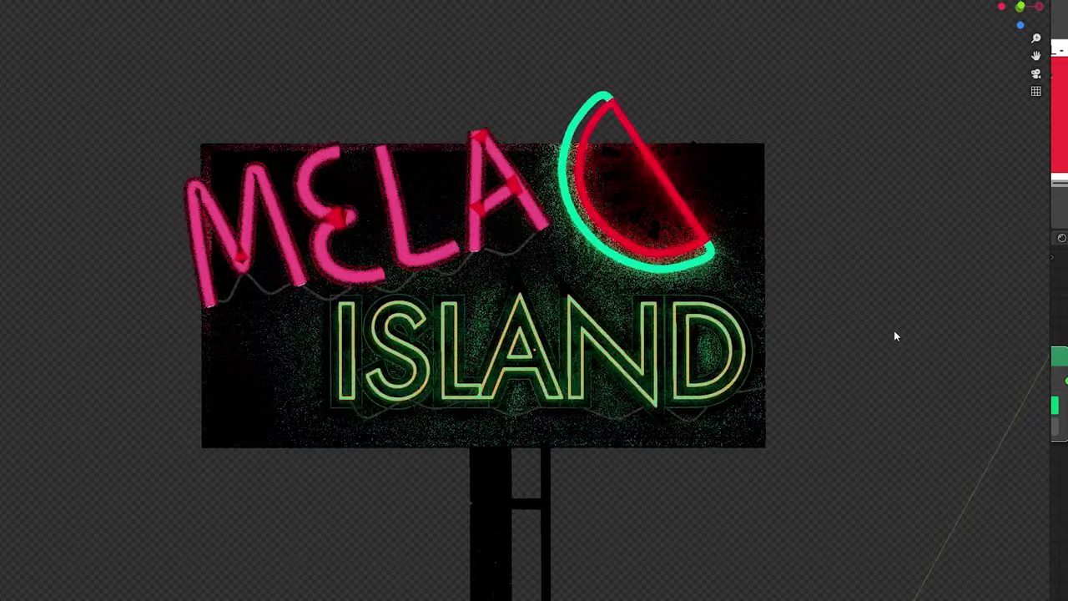
scroll(893, 332, up, 1)
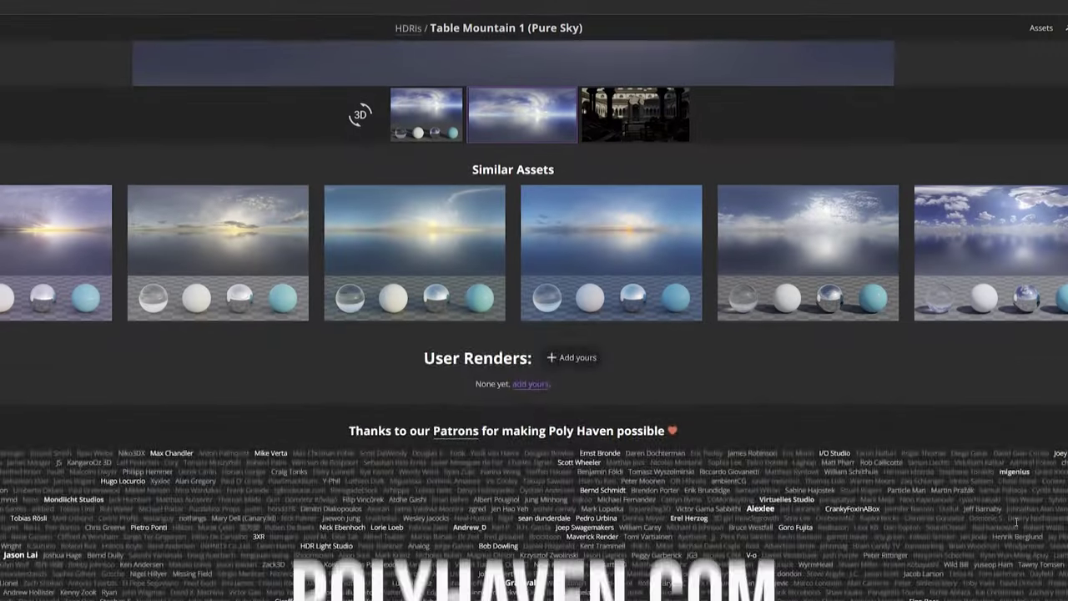
scroll(1016, 528, up, 4)
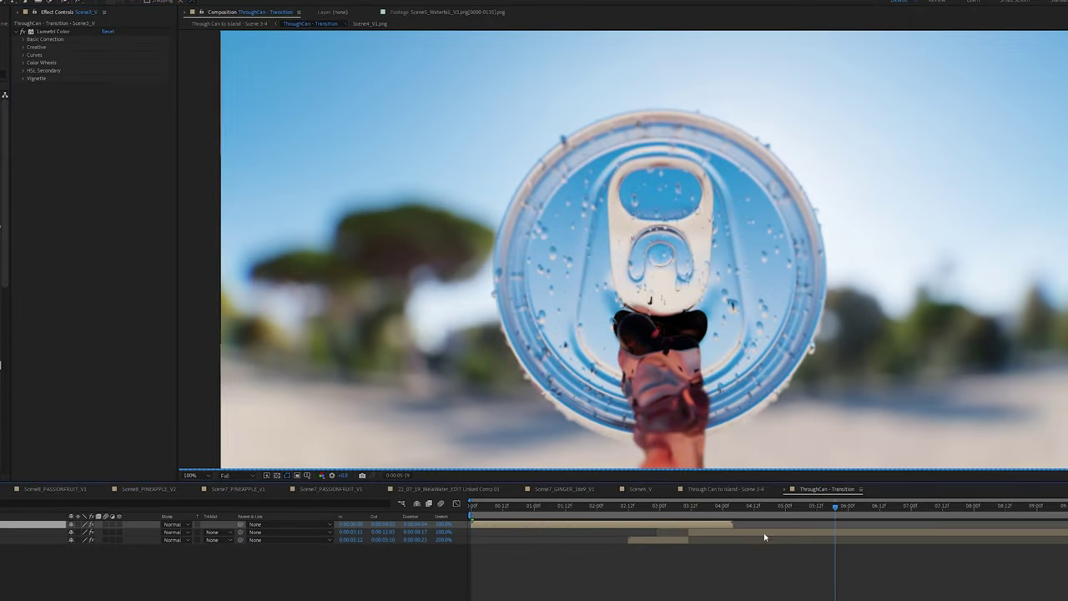
Select the Scene4_V1.png layer to display its Lumetri Color effect settings.
click(764, 532)
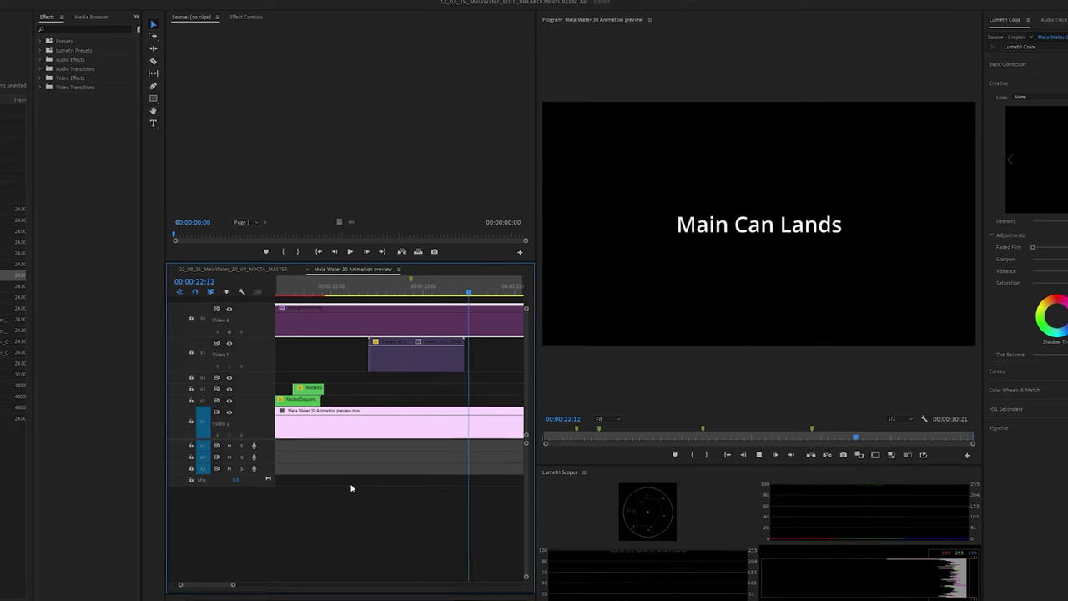
Play the sequence, enlarge the audio tracks, and preview the 0 Added Sugar clip at Full resolution.
key(minus)
key(minus)
key(minus)
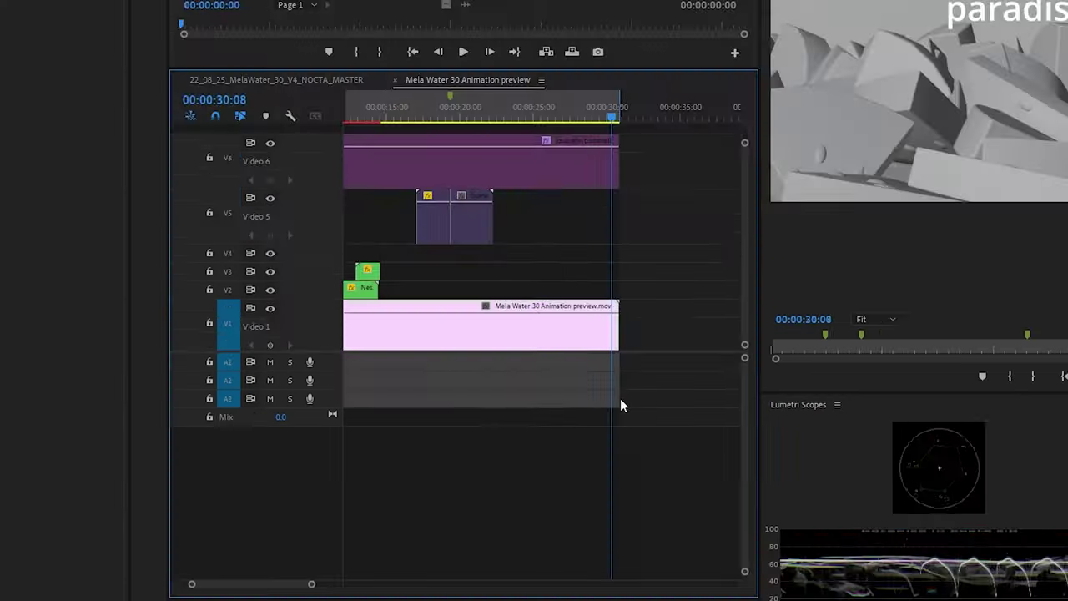
alt+scroll(332, 294, up, 3)
alt+scroll(330, 393, up, 3)
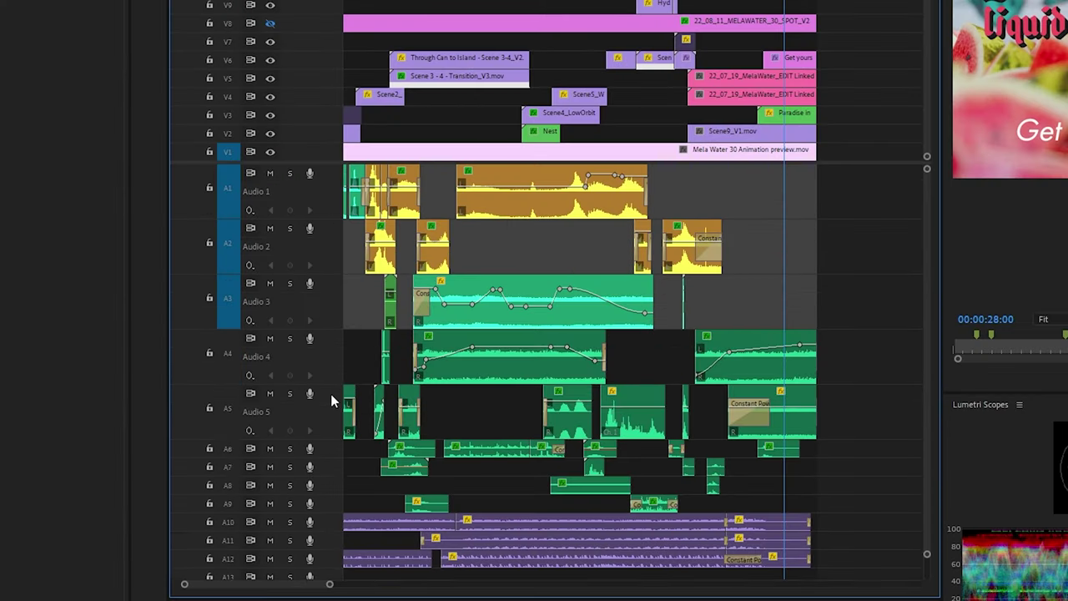
alt+scroll(332, 502, up, 3)
alt+scroll(326, 312, down, 6)
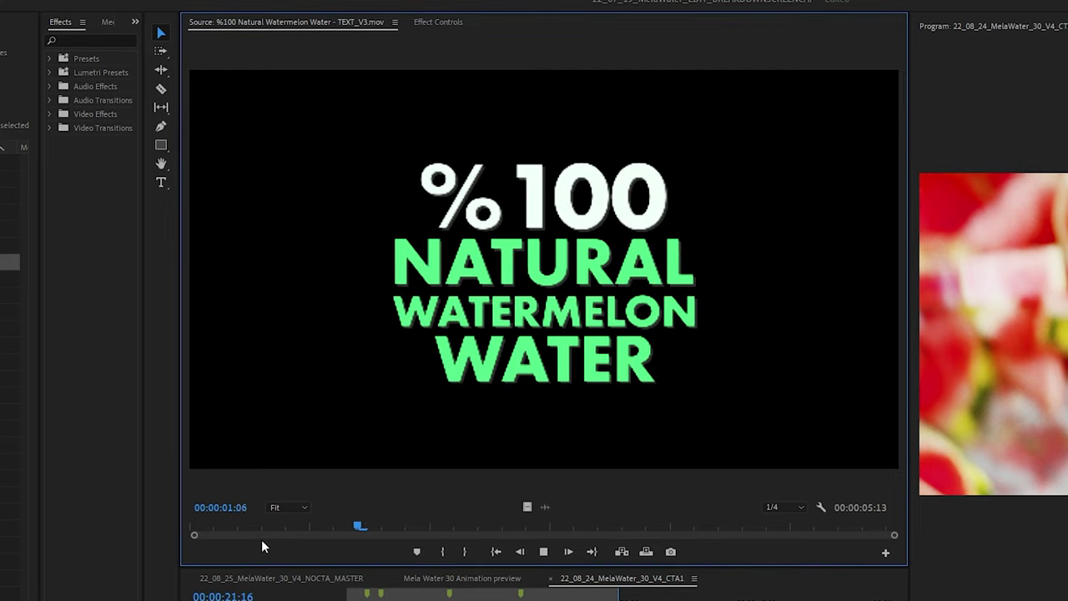
click(788, 507)
click(776, 523)
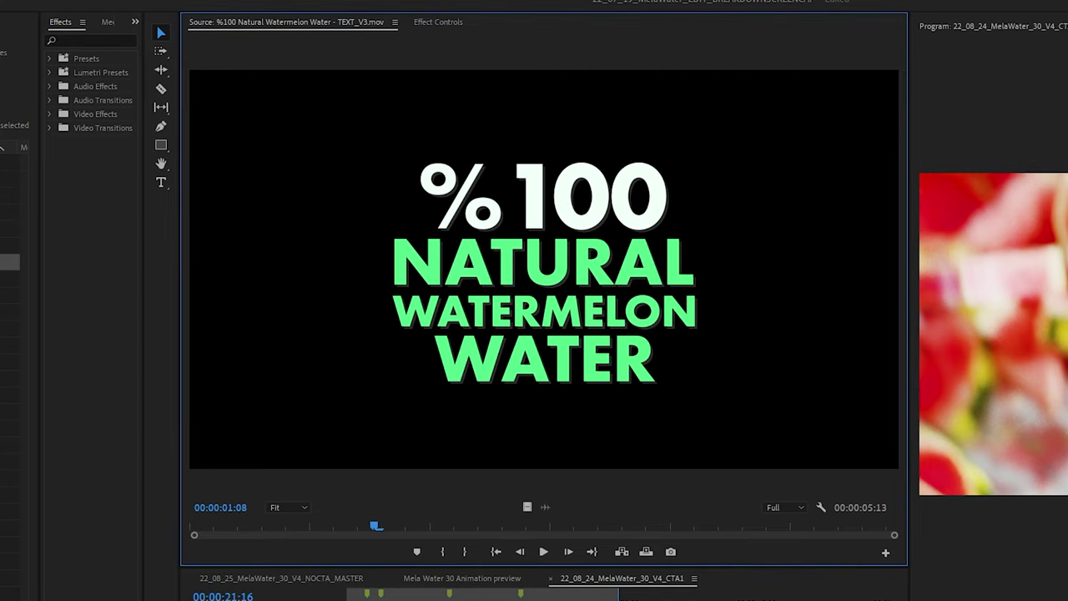